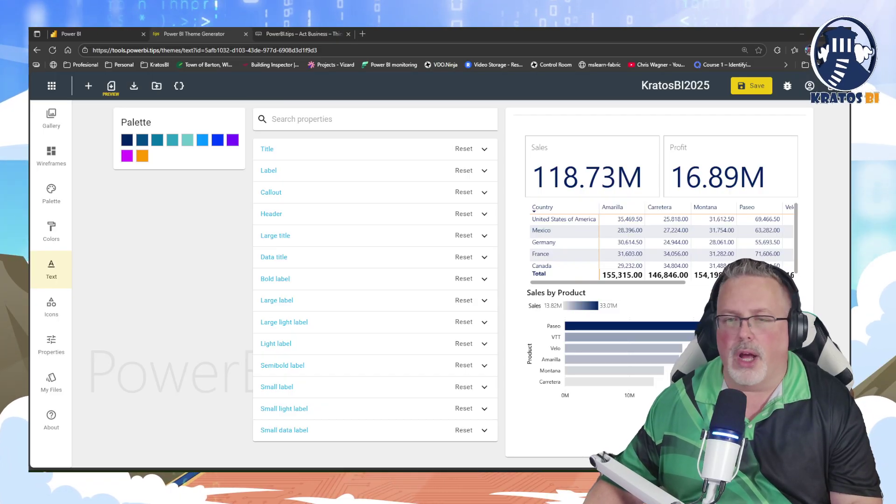
Step: Maximize the Power BI Desktop report window and collapse the Visualizations pane to enlarge Visuals Example 1
{"action": "left_click_drag", "start_coordinate": [849, 271], "coordinate": [649, 117]}
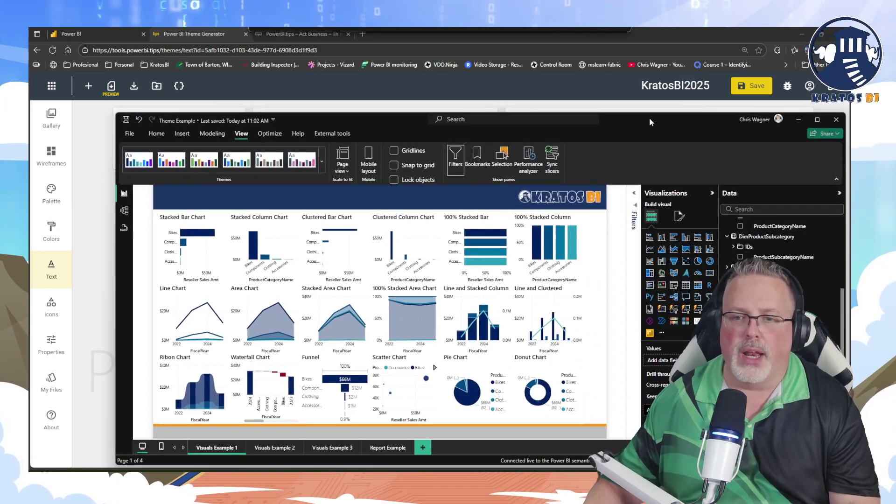
{"action": "double_click", "coordinate": [649, 117]}
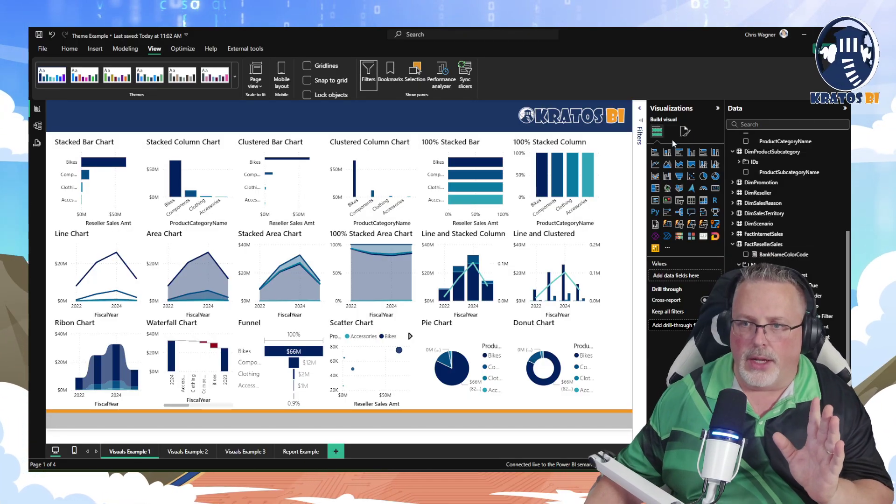
{"action": "left_click", "coordinate": [716, 110]}
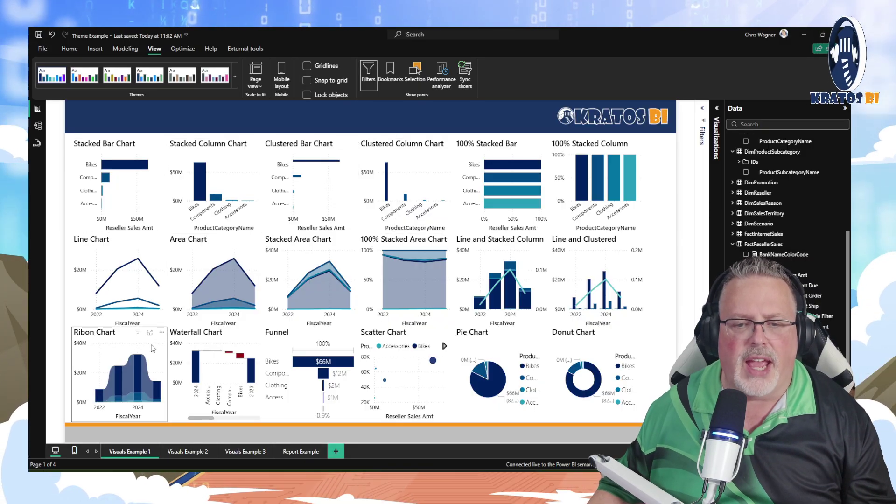
{"action": "mouse_move", "coordinate": [498, 312]}
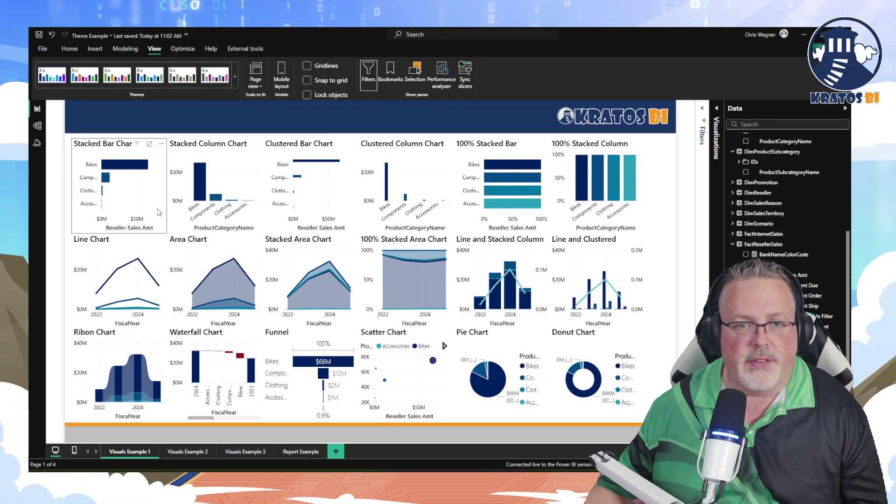
Step: Go to the Visuals Example 2 page and view the table visual in Focus mode
{"action": "left_click", "coordinate": [182, 452]}
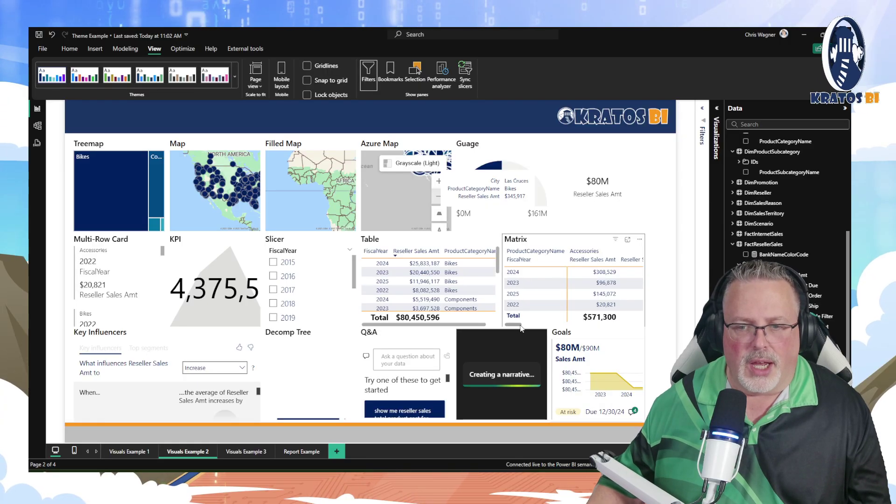
{"action": "left_click_drag", "start_coordinate": [520, 326], "coordinate": [528, 325]}
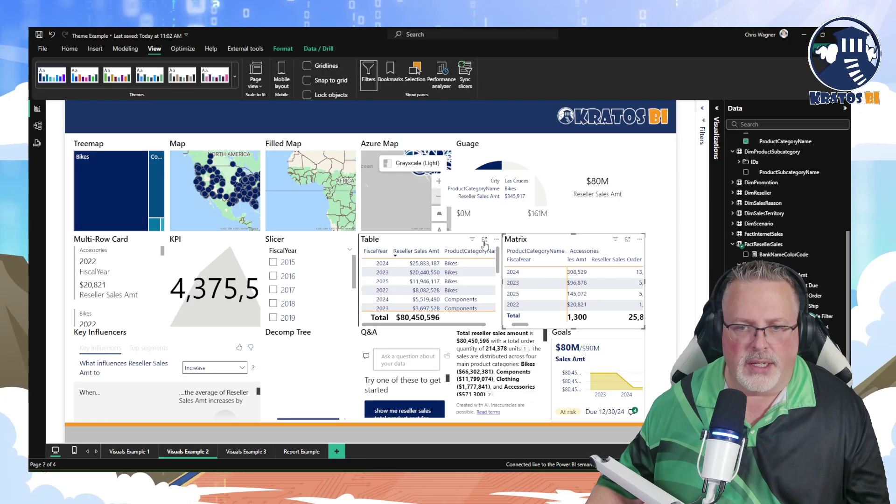
{"action": "left_click", "coordinate": [484, 240]}
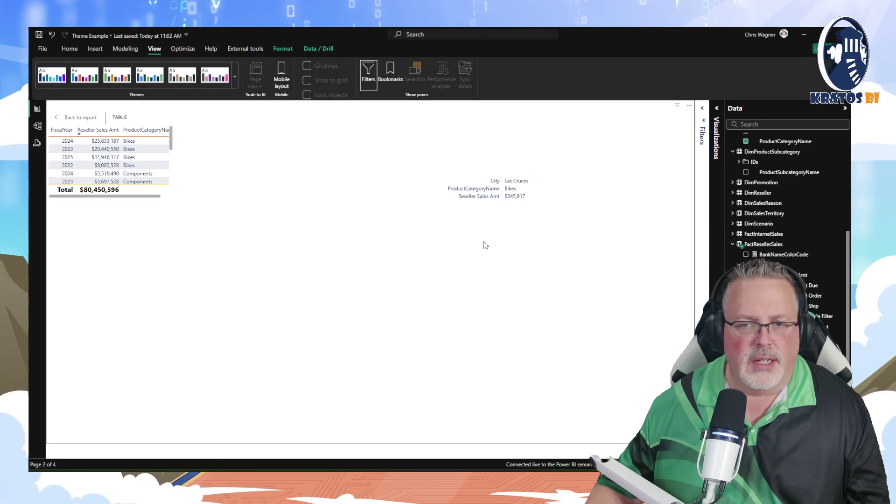
{"action": "left_click", "coordinate": [70, 119]}
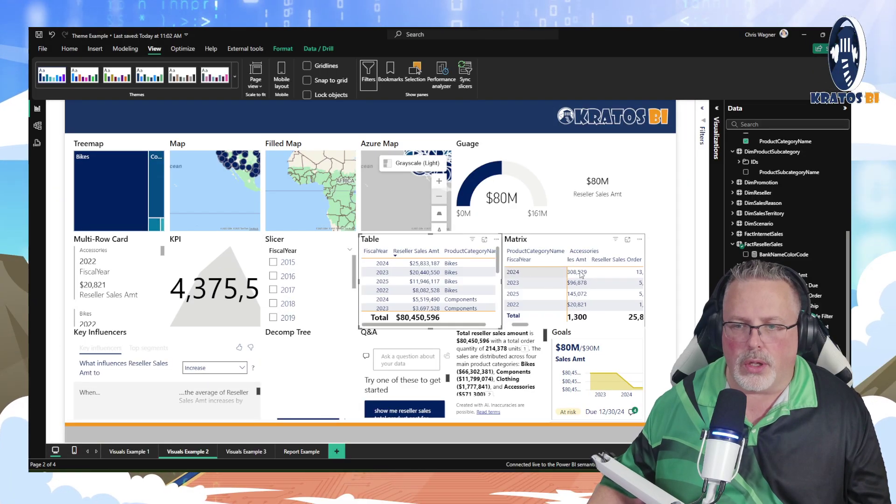
Step: View the matrix subtotals and the Key Influencers visual full size, returning to the report each time
{"action": "left_click", "coordinate": [628, 240]}
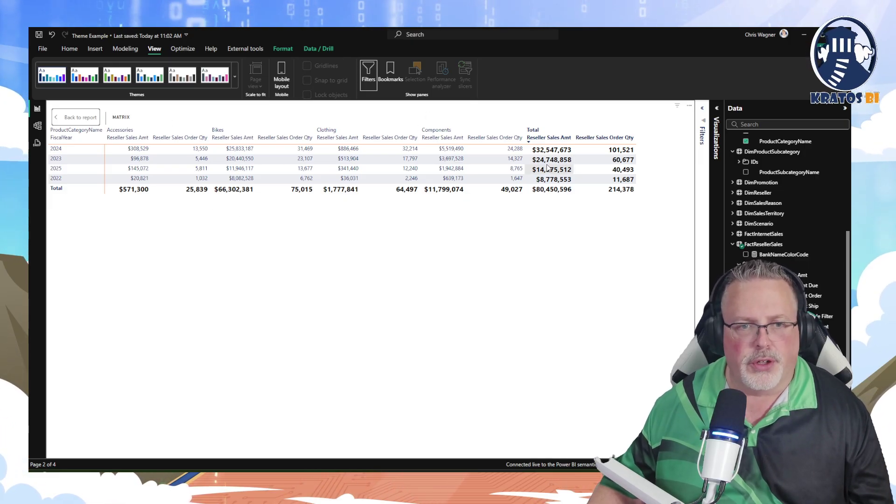
{"action": "left_click", "coordinate": [69, 118]}
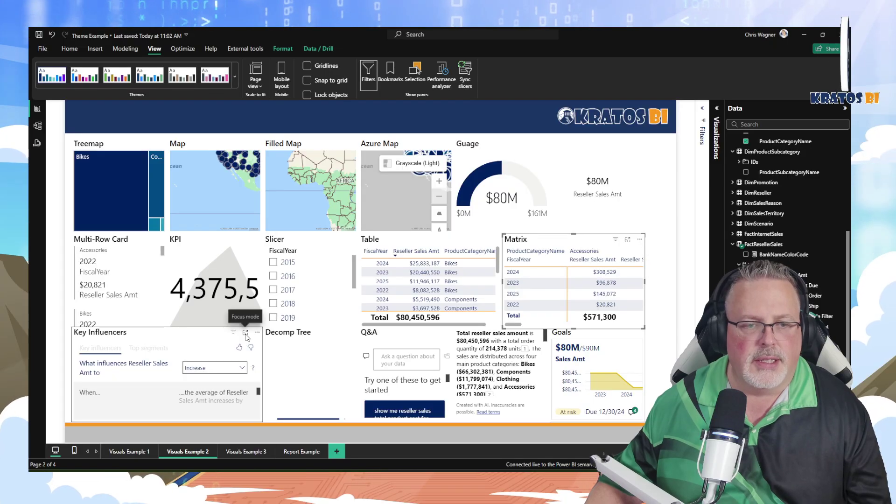
{"action": "left_click", "coordinate": [246, 332]}
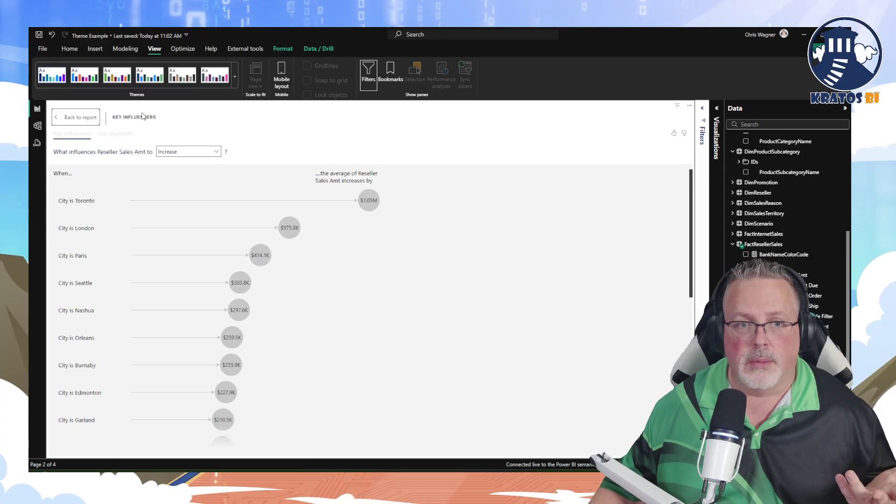
{"action": "left_click", "coordinate": [79, 119]}
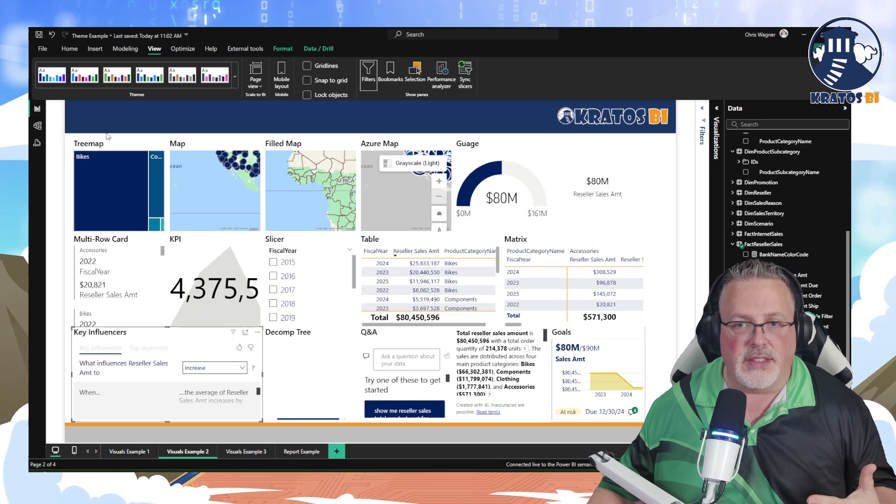
Step: In the theme generator, open the Key Influencers properties and expand Analysis visual colors
{"action": "left_click", "coordinate": [805, 35]}
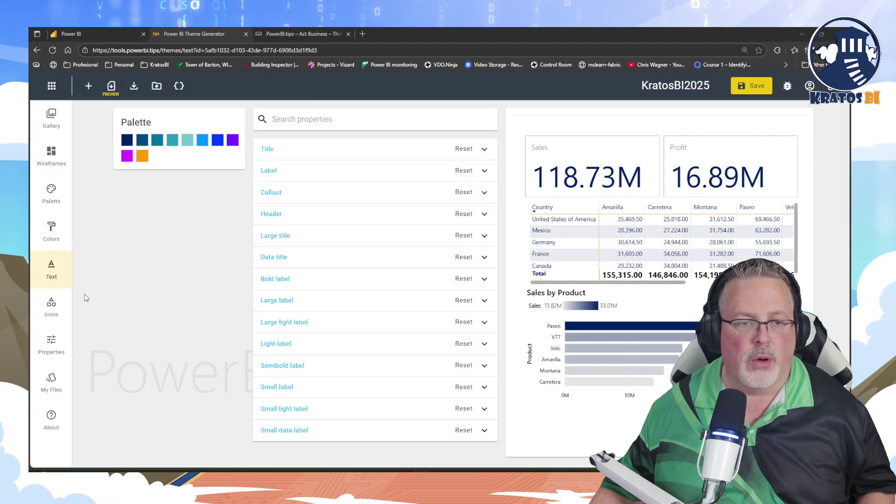
{"action": "left_click", "coordinate": [51, 343]}
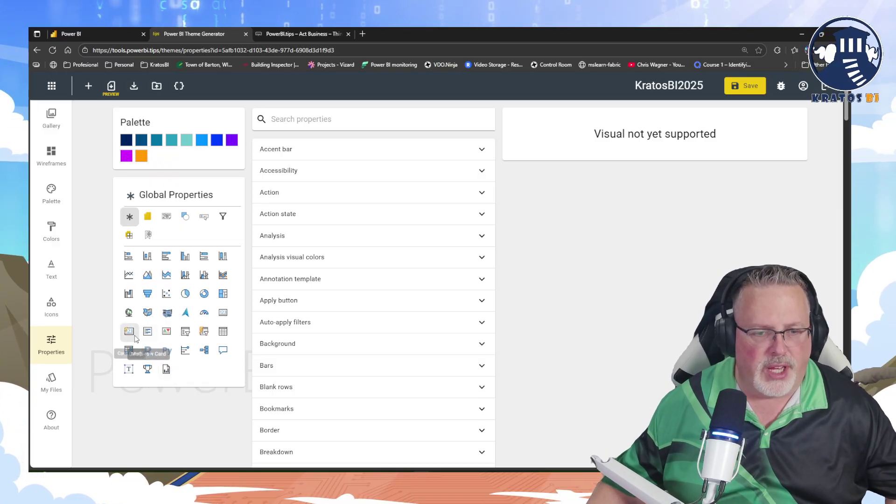
{"action": "left_click", "coordinate": [188, 356]}
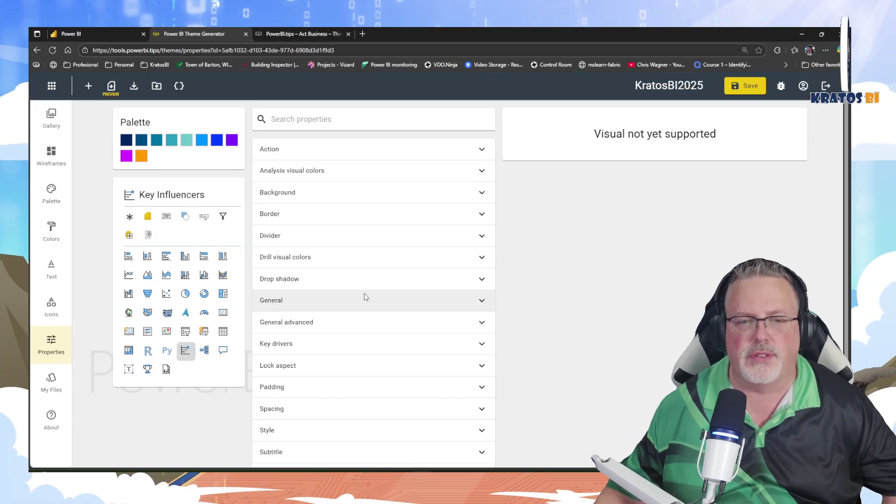
{"action": "left_click", "coordinate": [483, 171]}
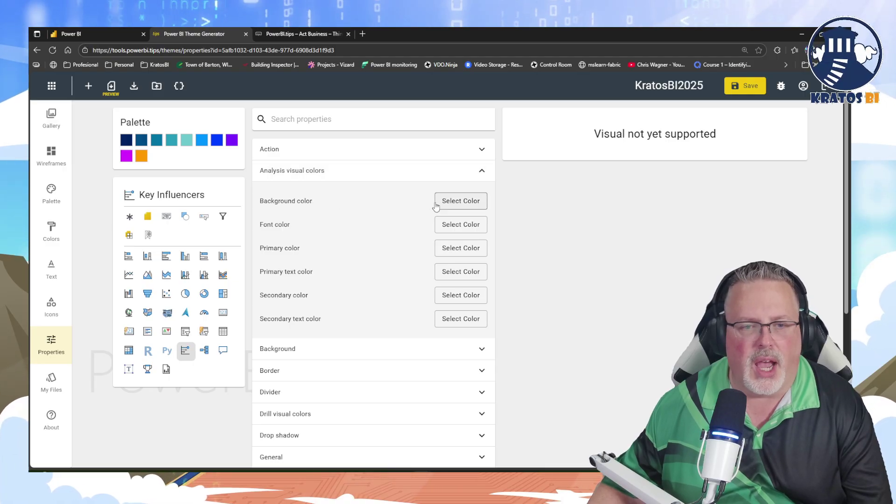
Step: Try blue and then white as the analysis background colour, then clear the setting
{"action": "left_click", "coordinate": [457, 202]}
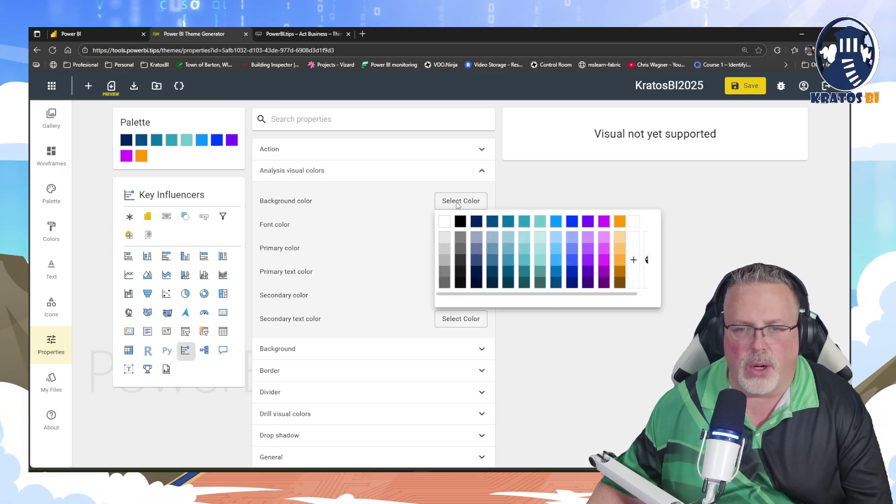
{"action": "left_click", "coordinate": [443, 224]}
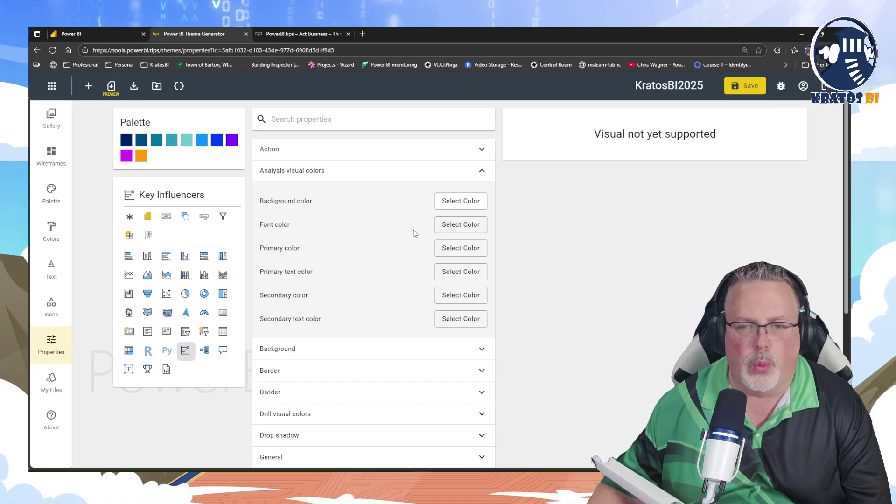
{"action": "left_click", "coordinate": [460, 204]}
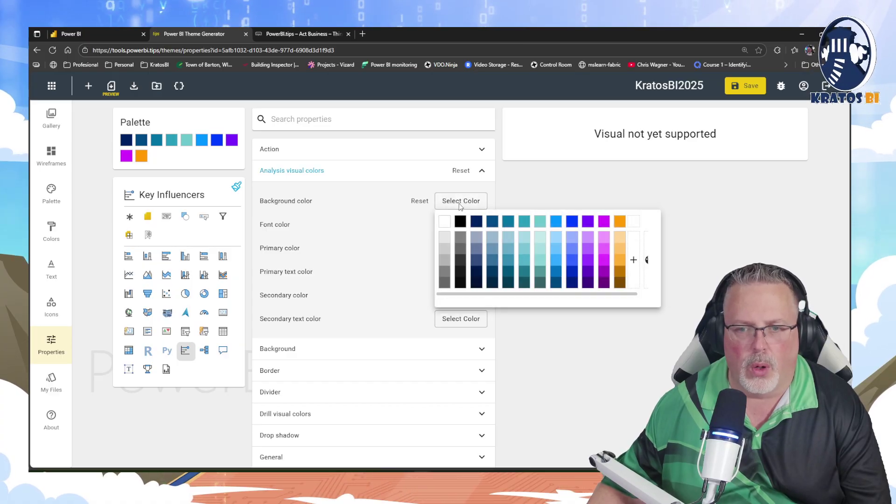
{"action": "left_click", "coordinate": [555, 224]}
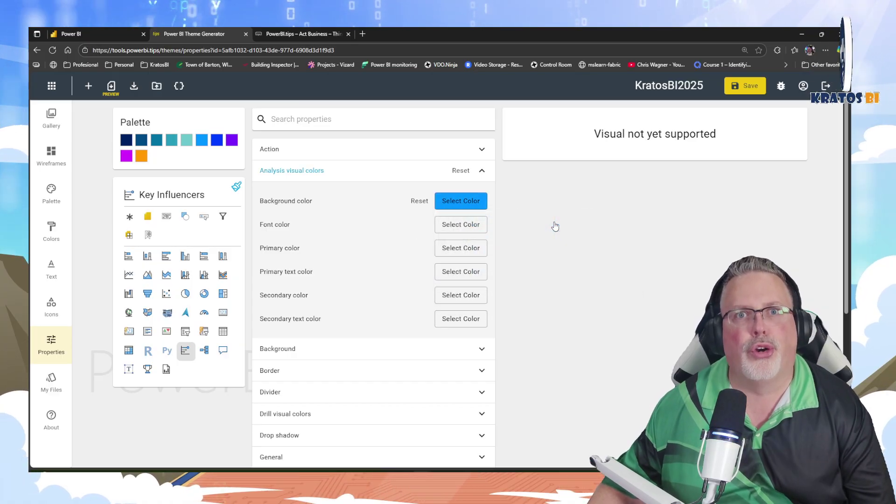
{"action": "left_click", "coordinate": [436, 204]}
{"action": "left_click", "coordinate": [446, 210]}
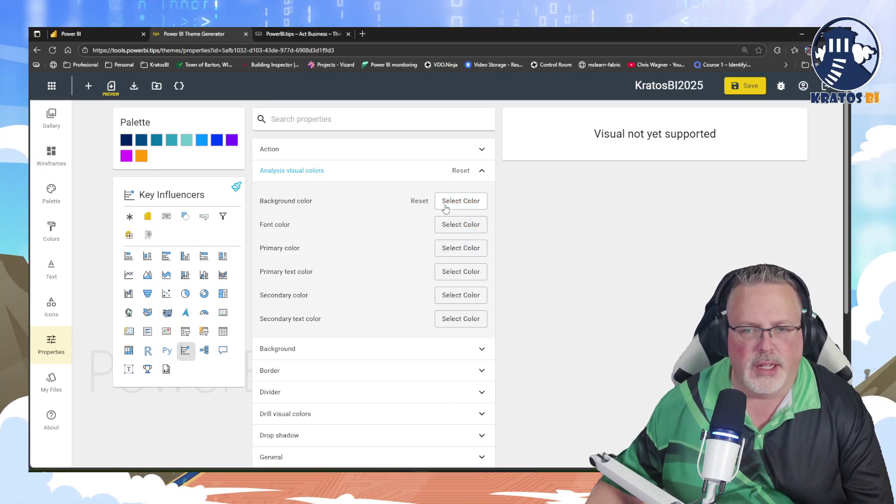
{"action": "left_click", "coordinate": [420, 202]}
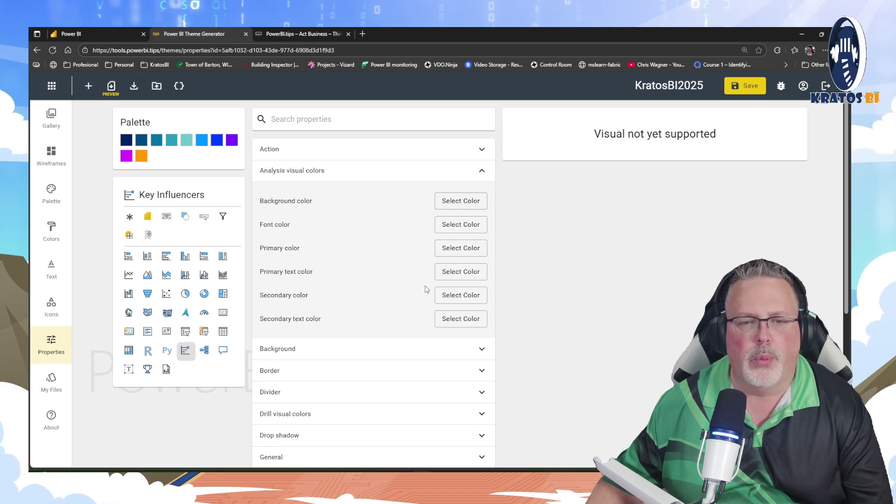
Step: Set the Key Influencers divider colour to orange
{"action": "scroll", "coordinate": [372, 330], "scroll_direction": "down", "scroll_amount": 4}
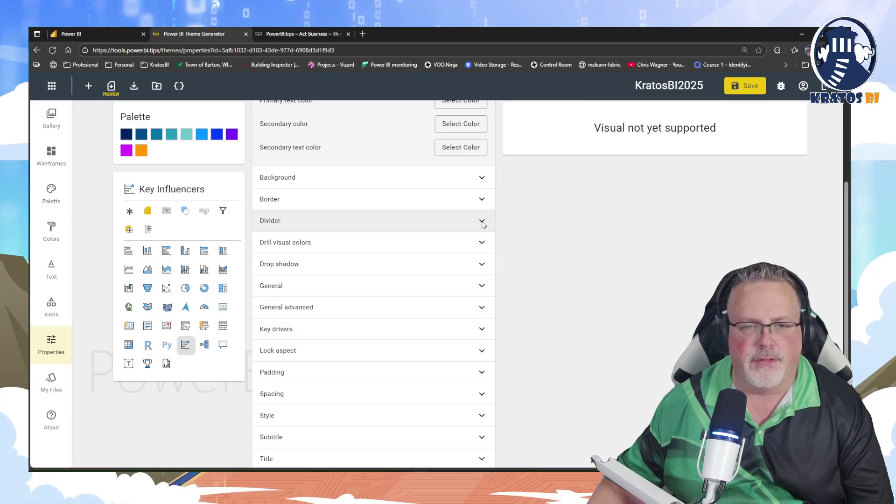
{"action": "left_click", "coordinate": [482, 221]}
{"action": "left_click", "coordinate": [482, 222]}
{"action": "left_click", "coordinate": [476, 242]}
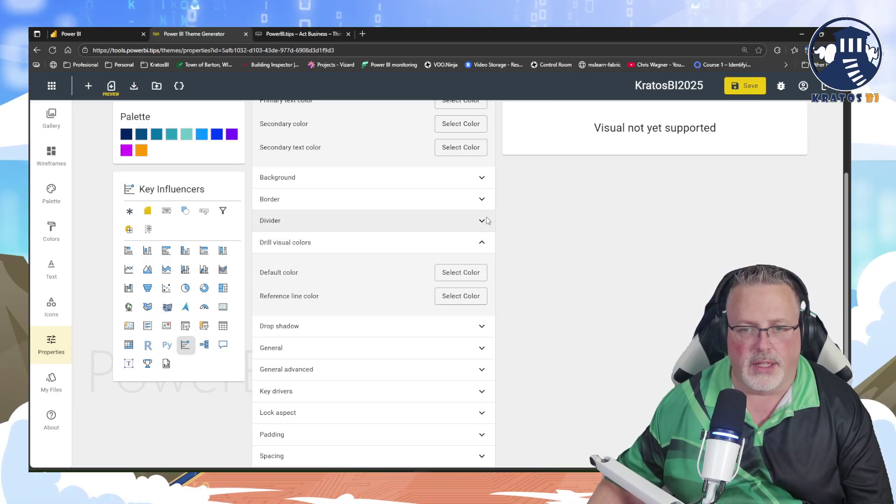
{"action": "left_click", "coordinate": [483, 221]}
{"action": "left_click", "coordinate": [462, 249]}
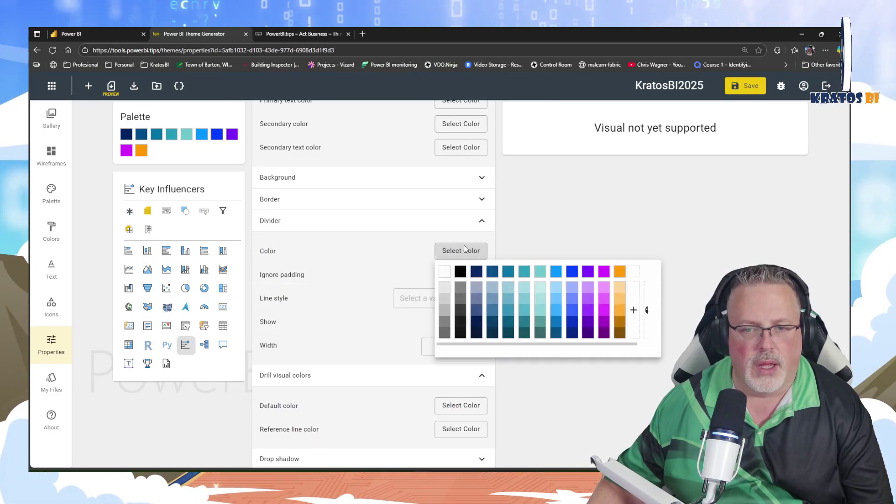
{"action": "left_click", "coordinate": [621, 271]}
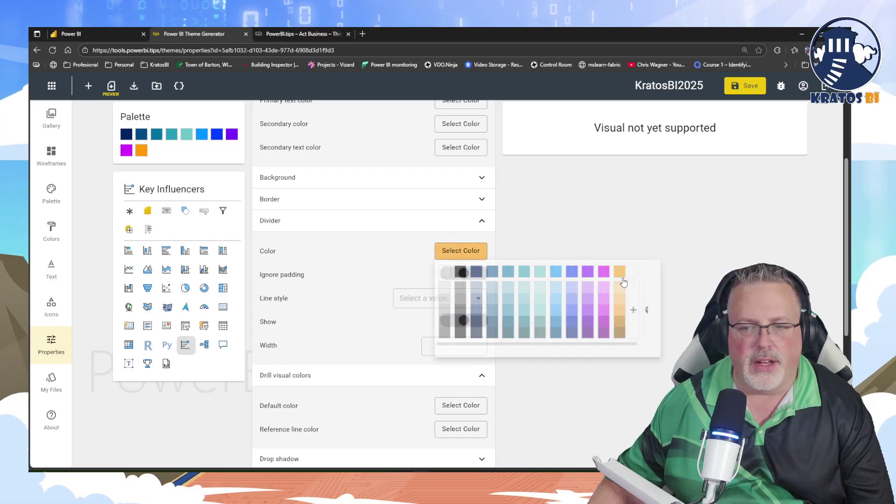
Step: Set the Key Influencers drill default colour to dark navy and save the KratosBI2025 theme
{"action": "left_click", "coordinate": [482, 221]}
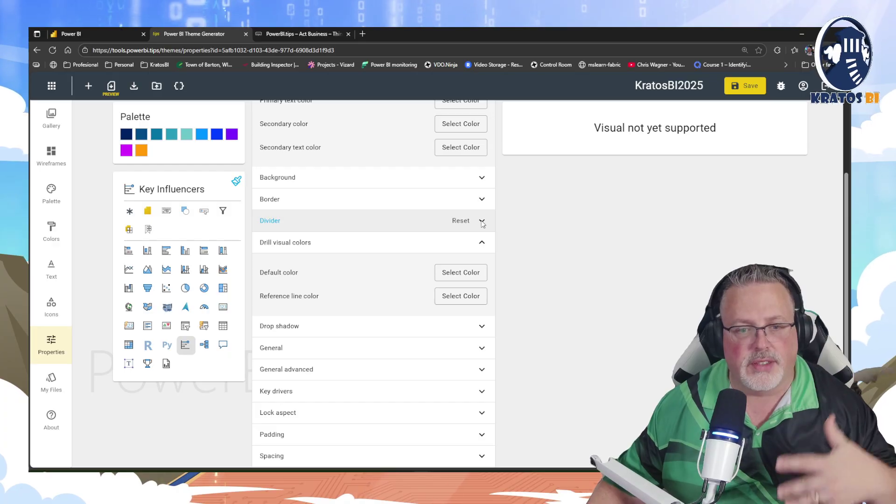
{"action": "left_click", "coordinate": [458, 275]}
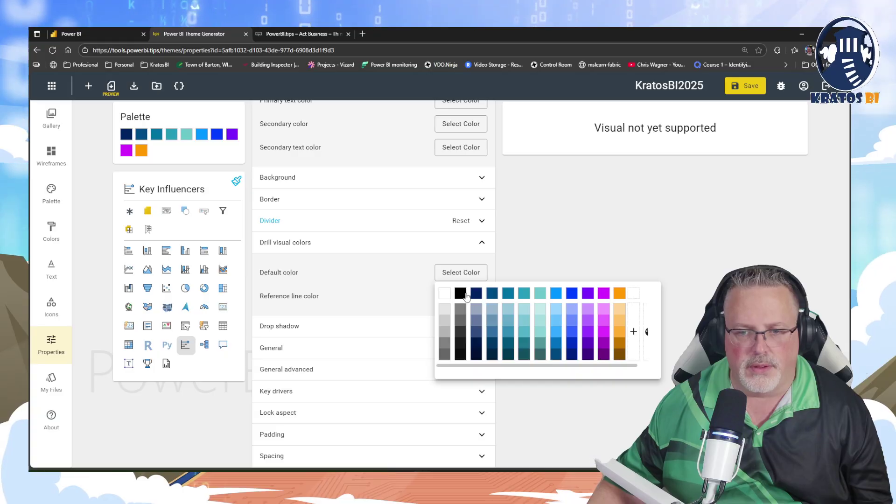
{"action": "left_click", "coordinate": [475, 293]}
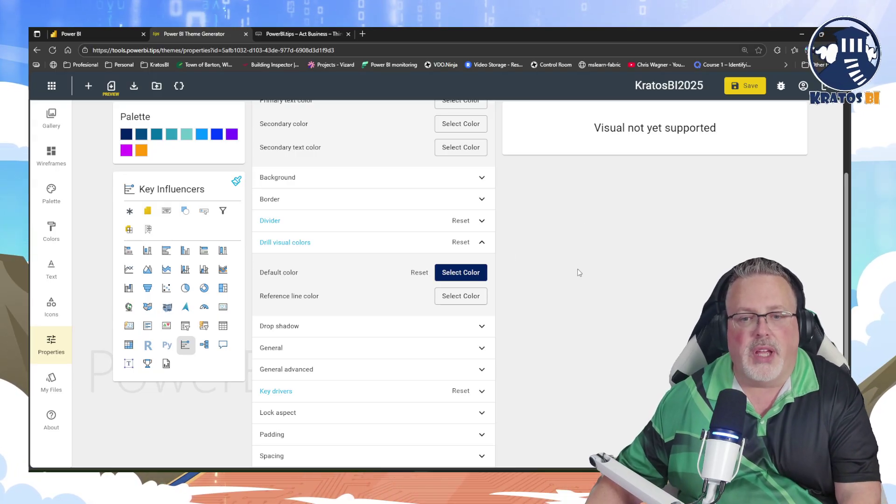
{"action": "left_click", "coordinate": [735, 88]}
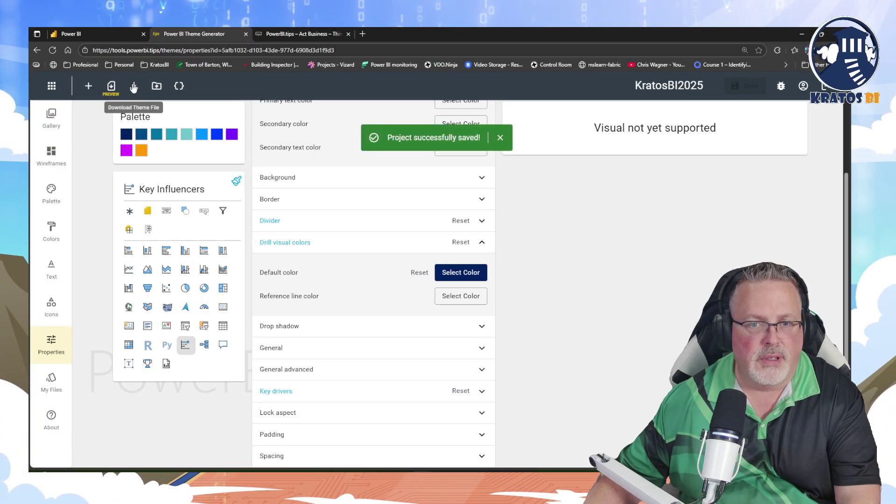
Step: Download the theme as KratosBI2025 (2).json and check it in the browser's downloads
{"action": "left_click", "coordinate": [133, 86]}
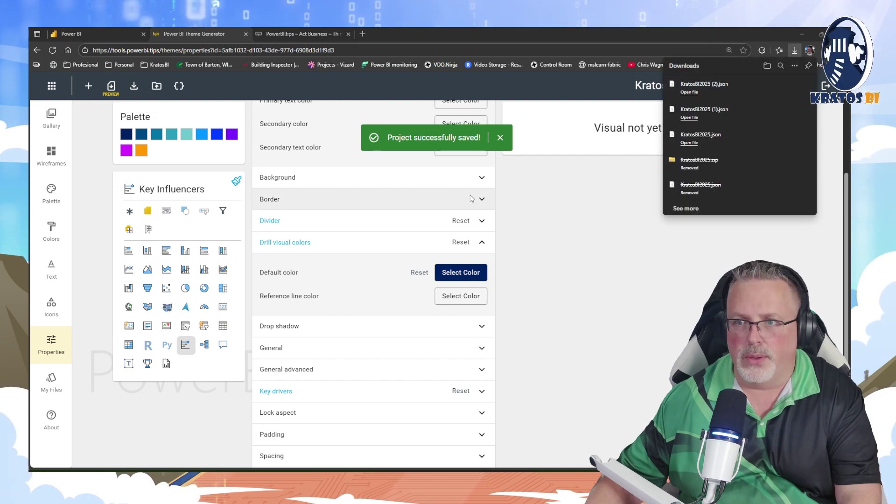
{"action": "mouse_move", "coordinate": [789, 90]}
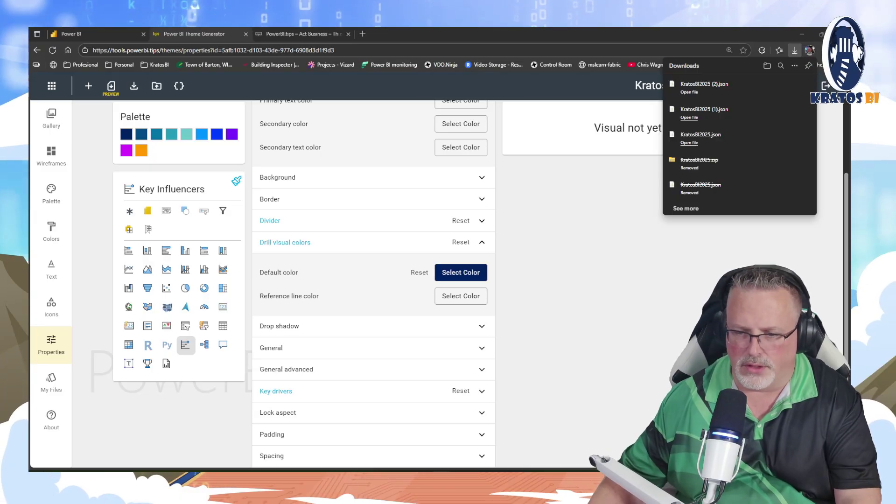
Step: In Power BI Desktop, browse for a theme file and locate KratosBI2025 (2).json in Downloads
{"action": "mouse_move", "coordinate": [586, 485]}
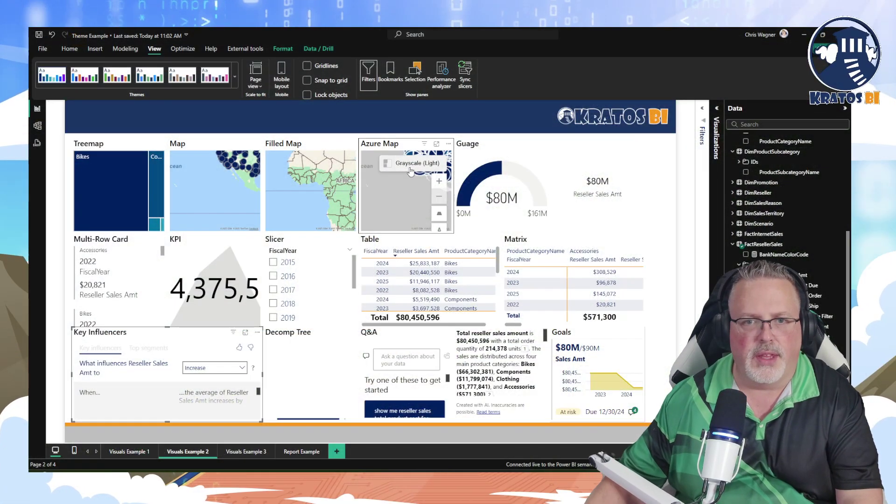
{"action": "left_click", "coordinate": [564, 445]}
{"action": "left_click", "coordinate": [235, 77]}
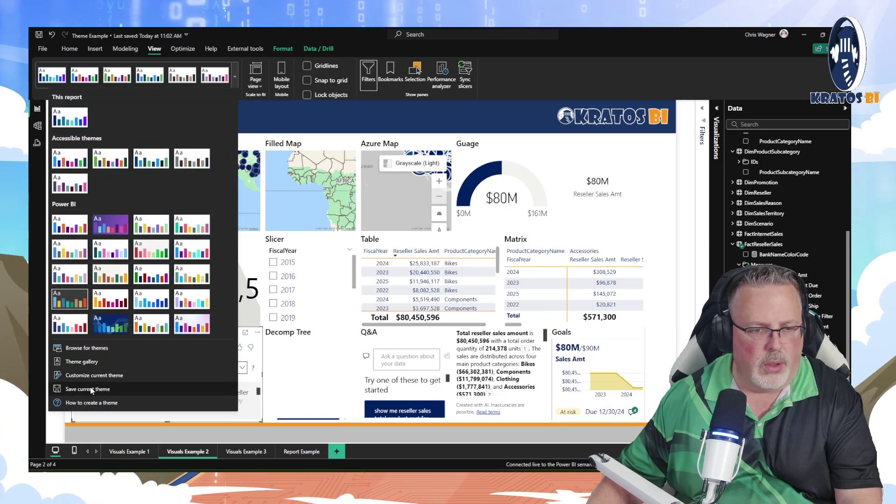
{"action": "left_click", "coordinate": [87, 349]}
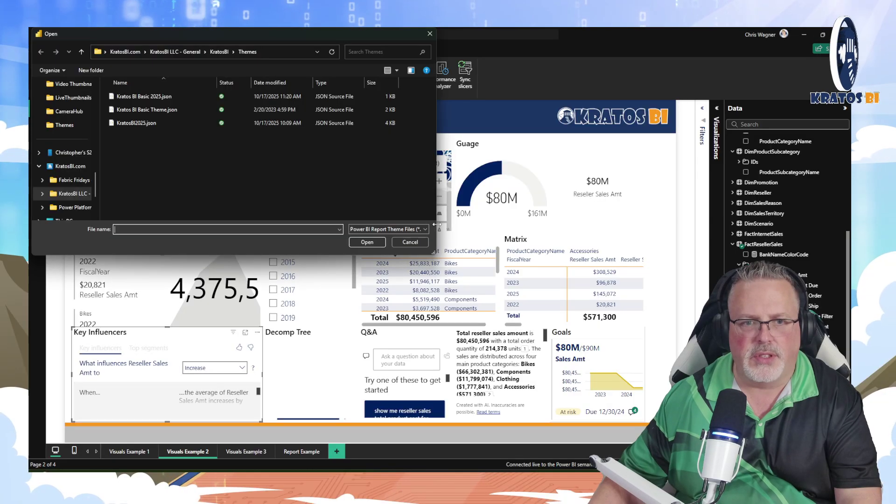
{"action": "scroll", "coordinate": [52, 159], "scroll_direction": "down", "scroll_amount": 3}
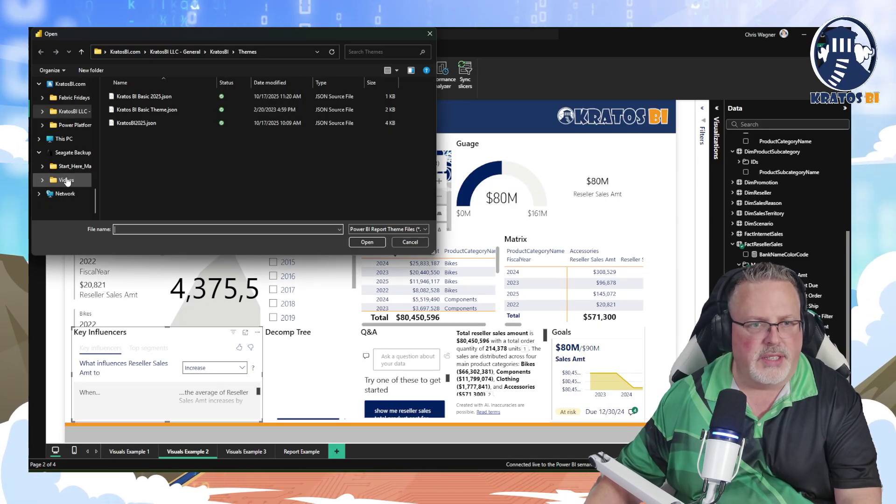
{"action": "scroll", "coordinate": [52, 177], "scroll_direction": "up", "scroll_amount": 3}
{"action": "scroll", "coordinate": [67, 165], "scroll_direction": "up", "scroll_amount": 5}
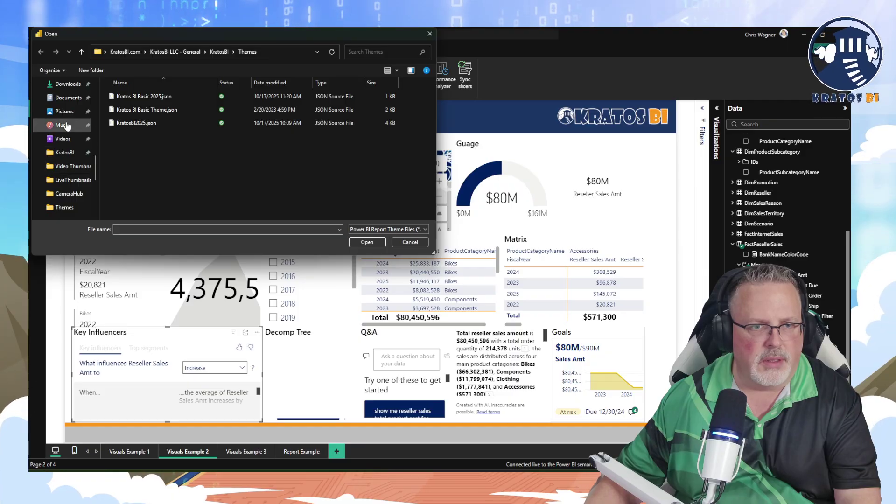
{"action": "left_click", "coordinate": [70, 84]}
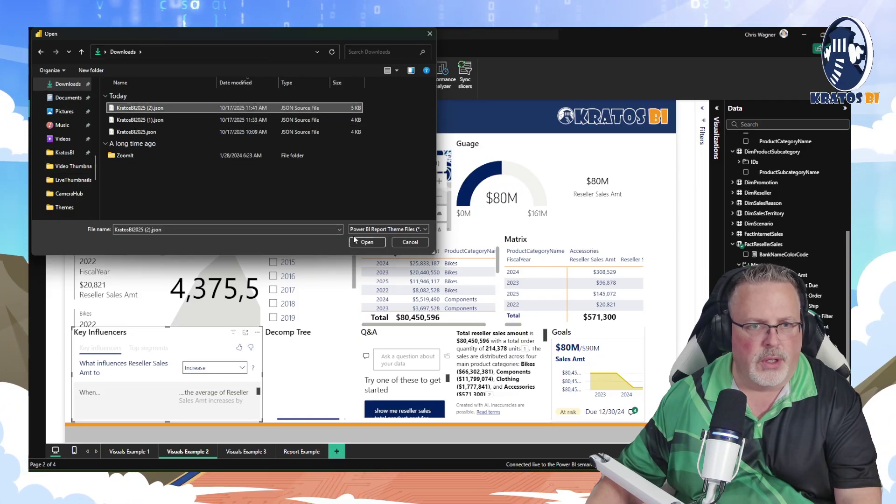
Step: Apply the KratosBI2025 (2).json theme, dismiss the confirmation, and show Key Influencers full size
{"action": "left_click", "coordinate": [369, 242]}
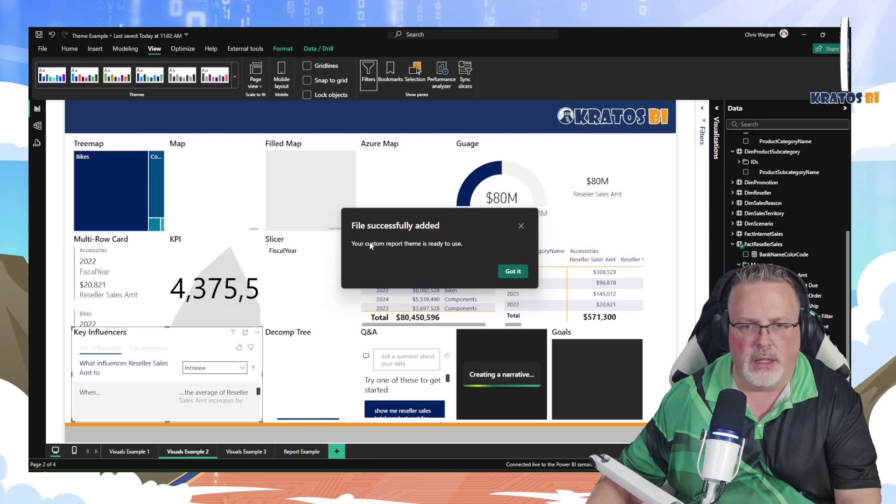
{"action": "left_click", "coordinate": [504, 275]}
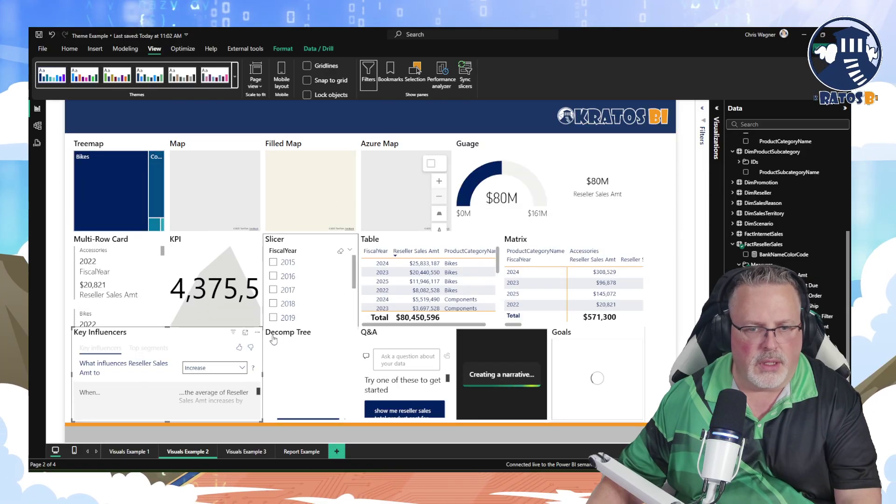
{"action": "left_click", "coordinate": [245, 332]}
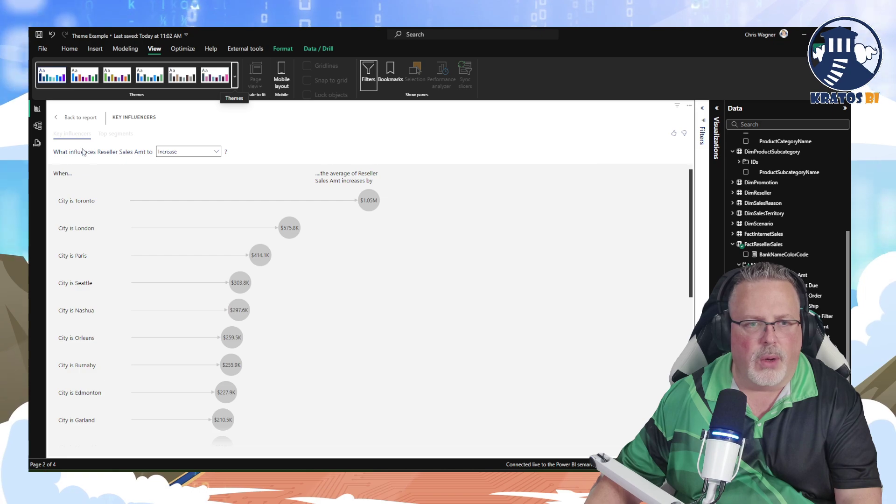
Step: Switch between the Top segments and Key influencers analyses, then return to the report page
{"action": "left_click", "coordinate": [108, 135]}
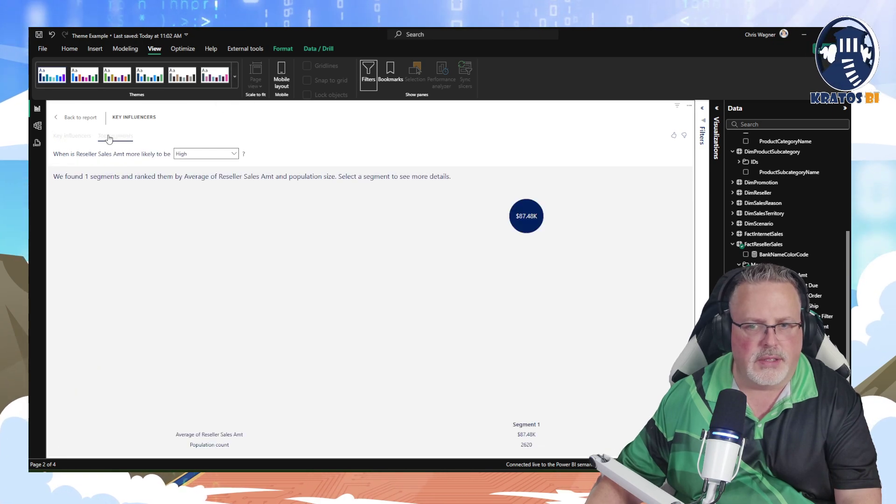
{"action": "left_click", "coordinate": [72, 136]}
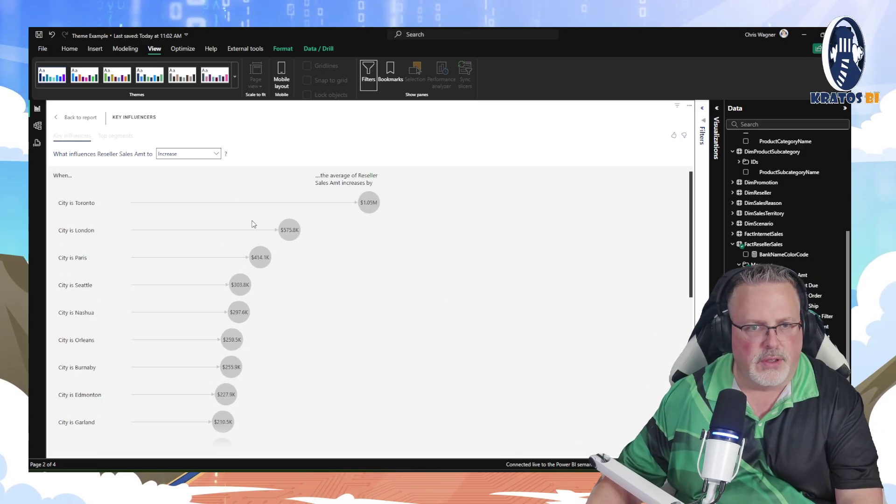
{"action": "left_click", "coordinate": [107, 137]}
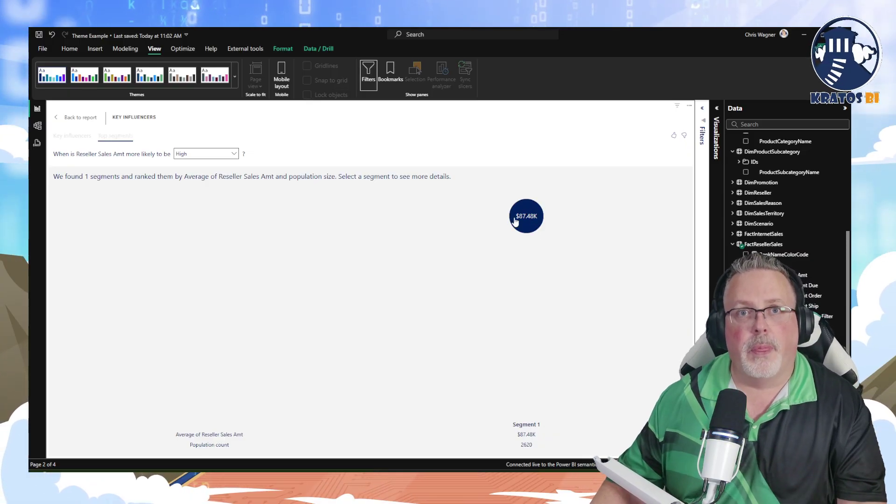
{"action": "left_click", "coordinate": [71, 140]}
{"action": "left_click", "coordinate": [104, 138]}
{"action": "left_click", "coordinate": [77, 140]}
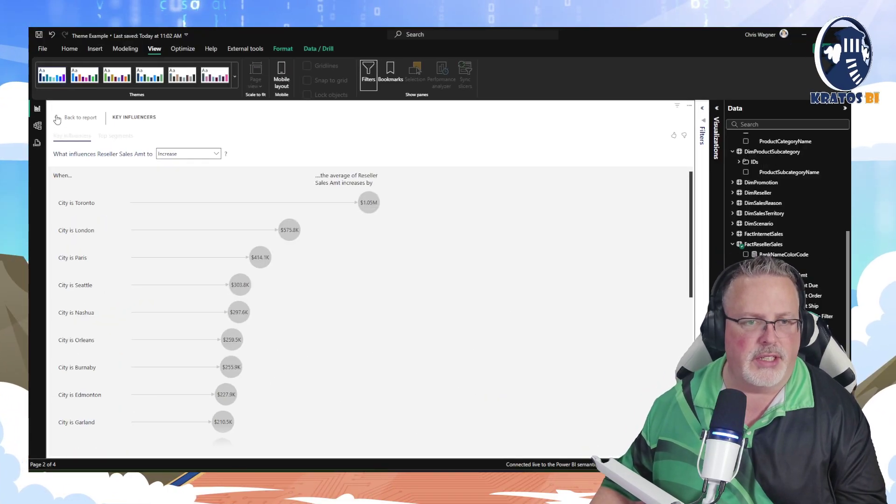
{"action": "left_click", "coordinate": [57, 120]}
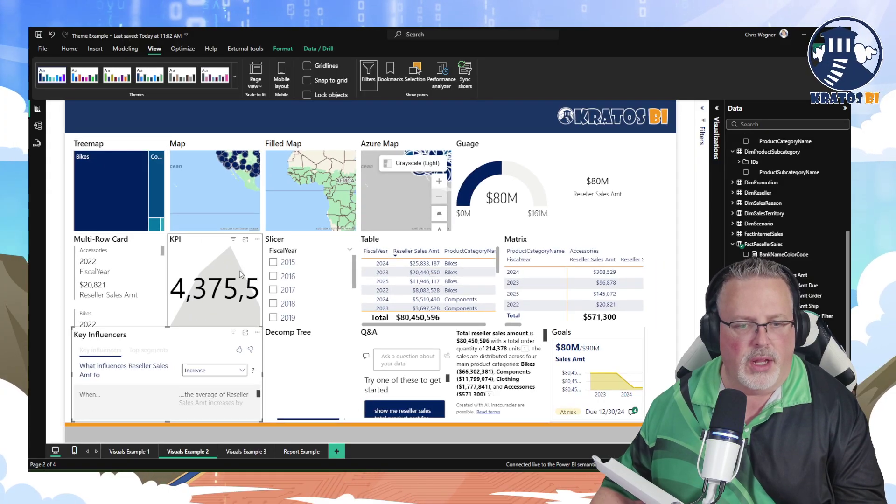
{"action": "left_click", "coordinate": [804, 35]}
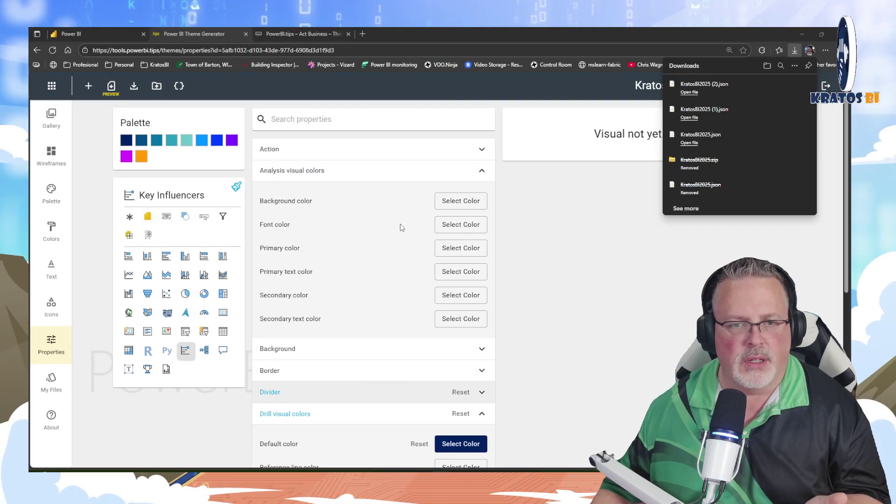
{"action": "left_click", "coordinate": [487, 175]}
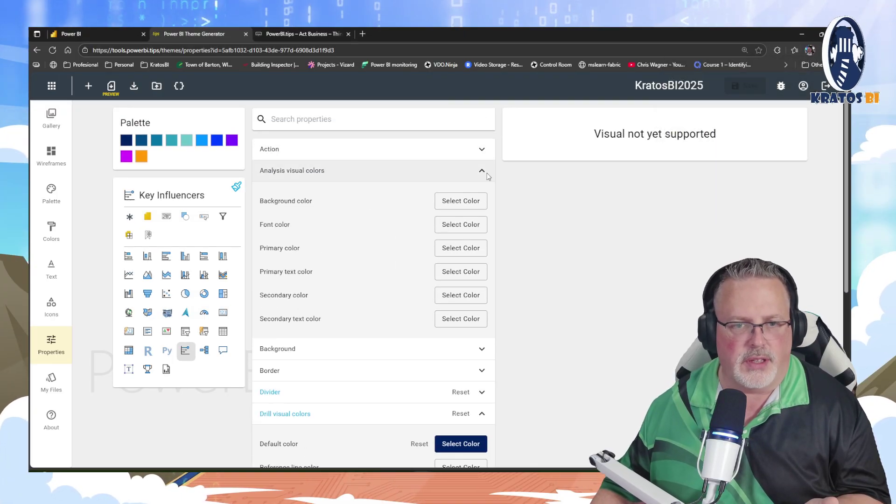
{"action": "left_click", "coordinate": [483, 172]}
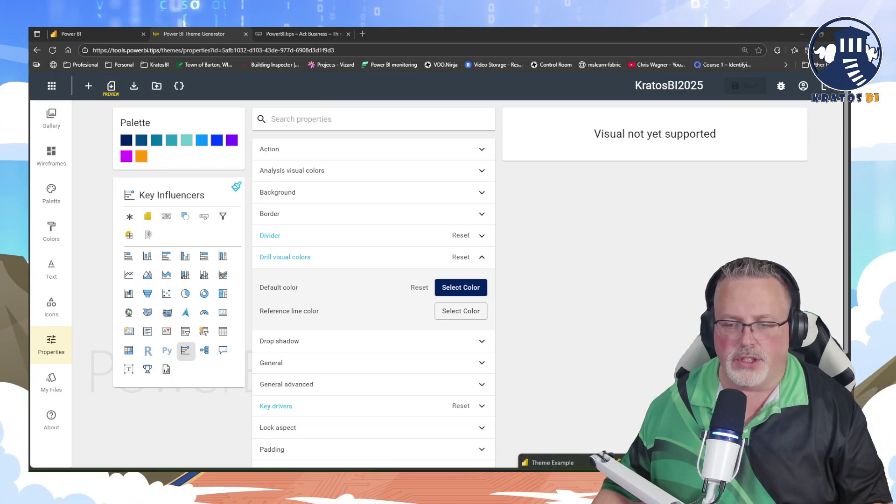
{"action": "left_click", "coordinate": [584, 446]}
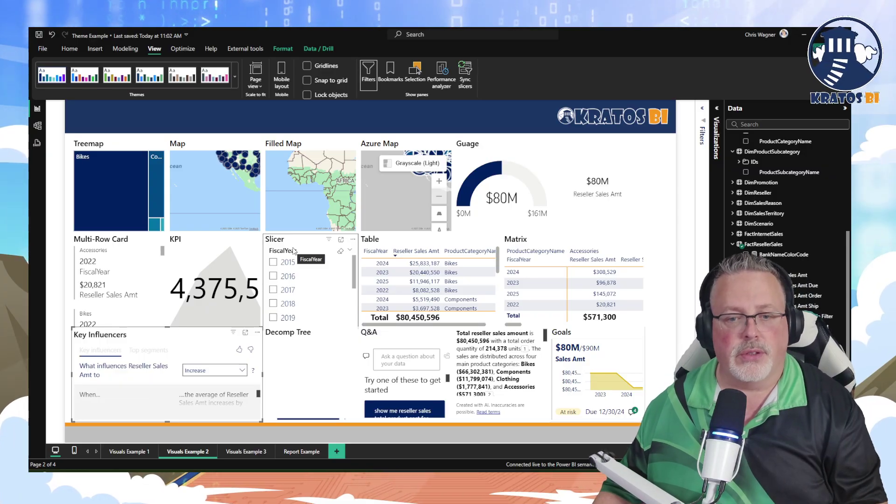
Step: Deselect Key Influencers, review Visuals Example 2 and 3, and select the Guage map visual
{"action": "left_click", "coordinate": [660, 178]}
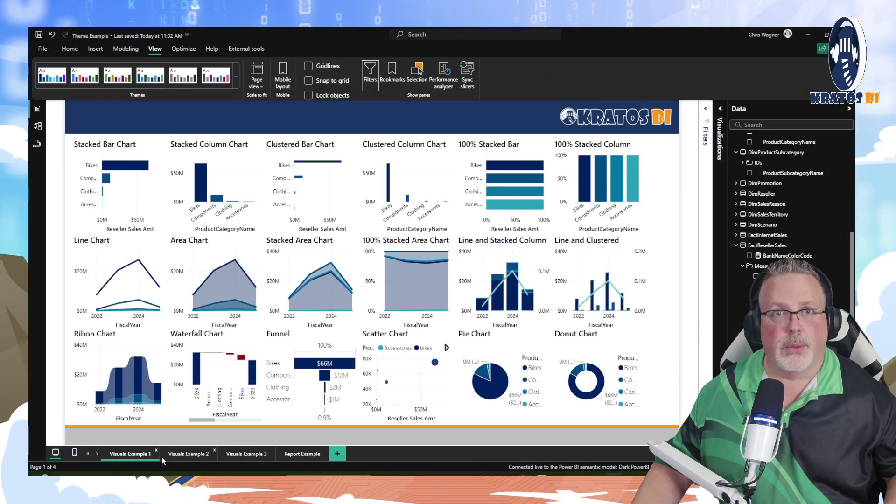
{"action": "left_click", "coordinate": [185, 455]}
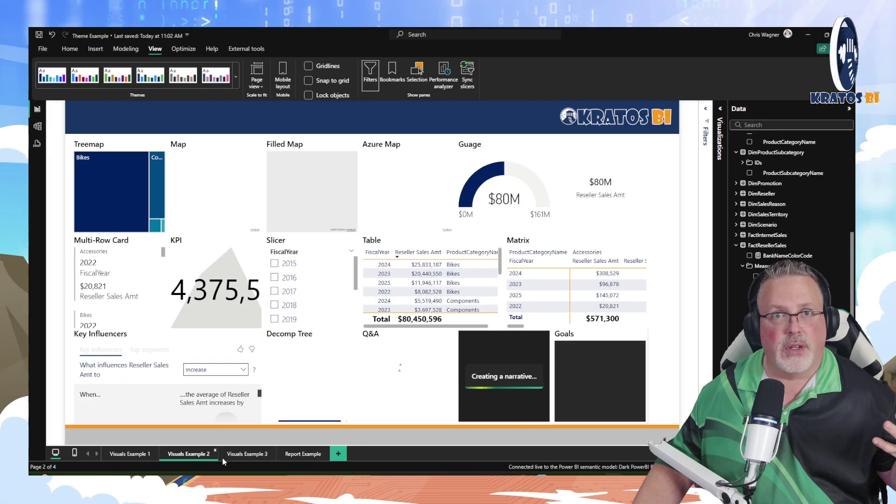
{"action": "left_click", "coordinate": [251, 455]}
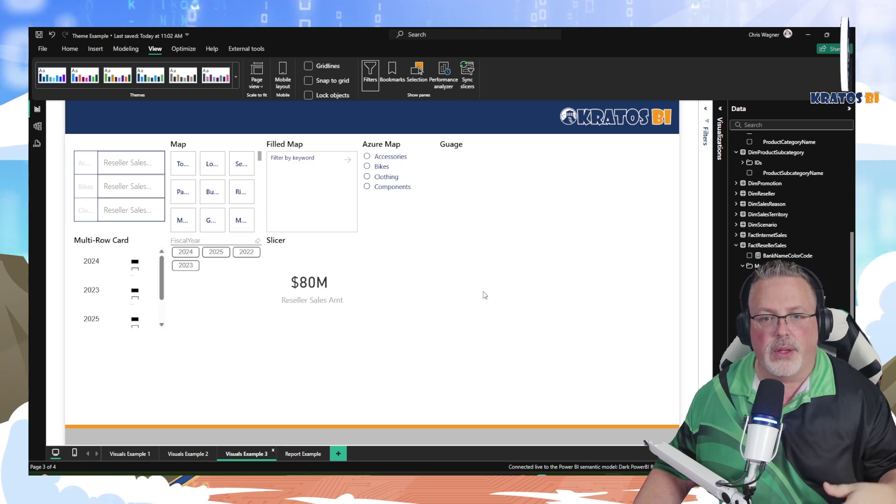
{"action": "left_click", "coordinate": [503, 289]}
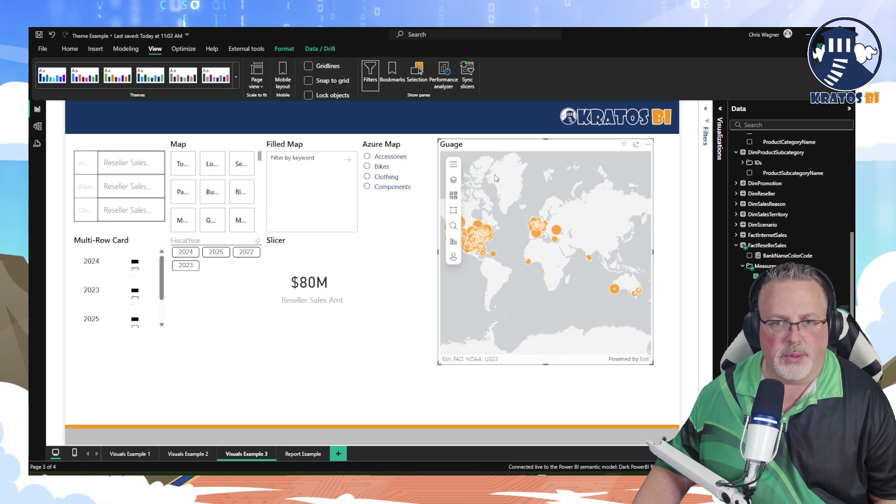
Step: Go to the Report Example page and select the product sales matrix
{"action": "left_click", "coordinate": [304, 454]}
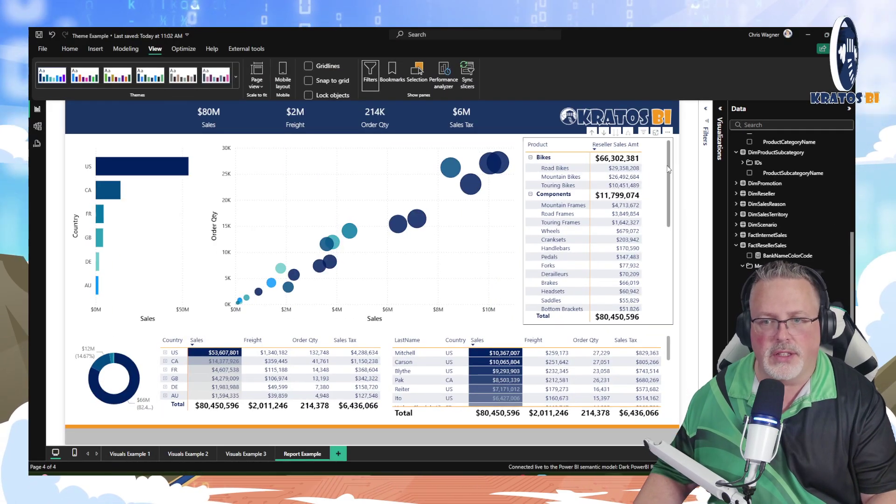
{"action": "left_click", "coordinate": [611, 239]}
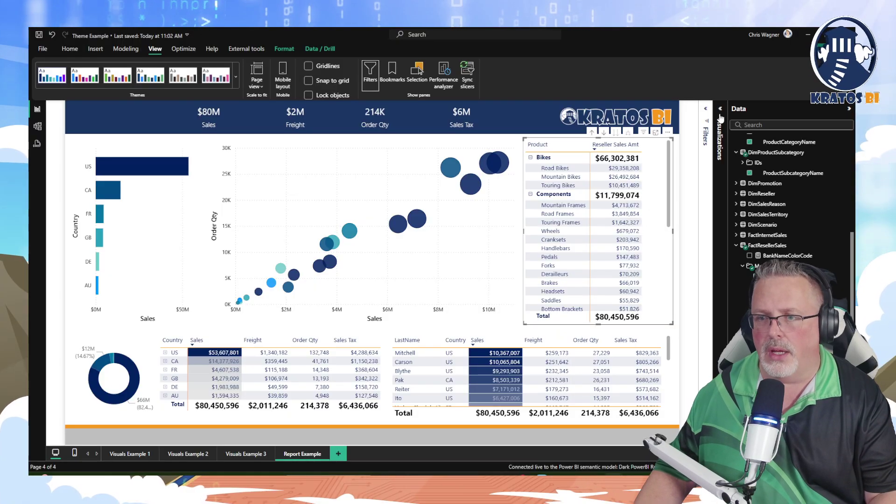
Step: Reduce the product sales matrix's row subtotal values font size from 12 to 10
{"action": "left_click", "coordinate": [720, 140]}
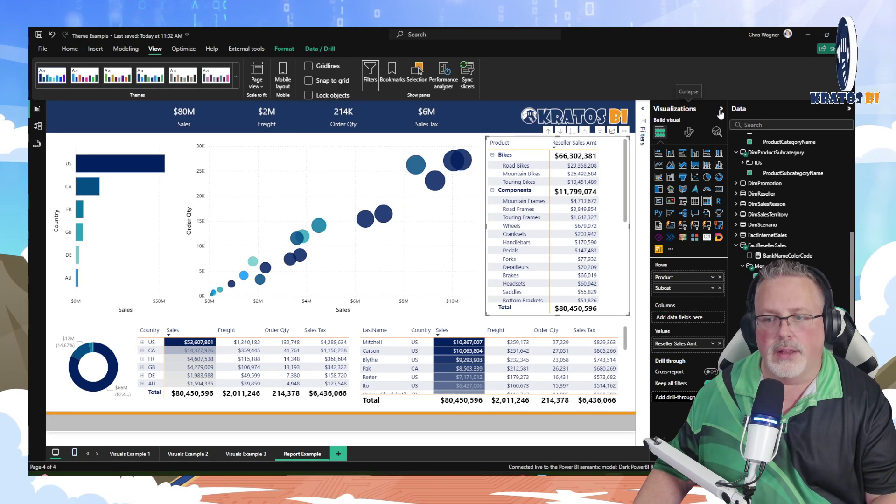
{"action": "left_click", "coordinate": [688, 136]}
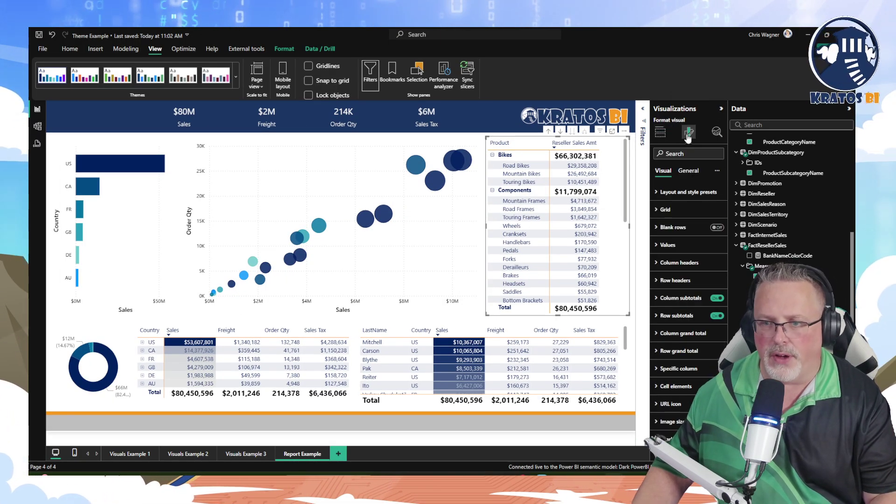
{"action": "left_click", "coordinate": [657, 316]}
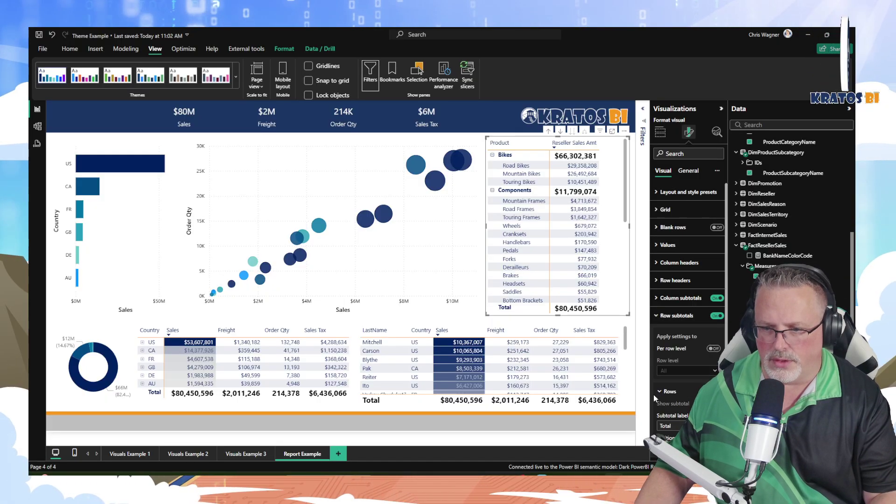
{"action": "scroll", "coordinate": [653, 394], "scroll_direction": "down", "scroll_amount": 3}
{"action": "left_click", "coordinate": [659, 308]}
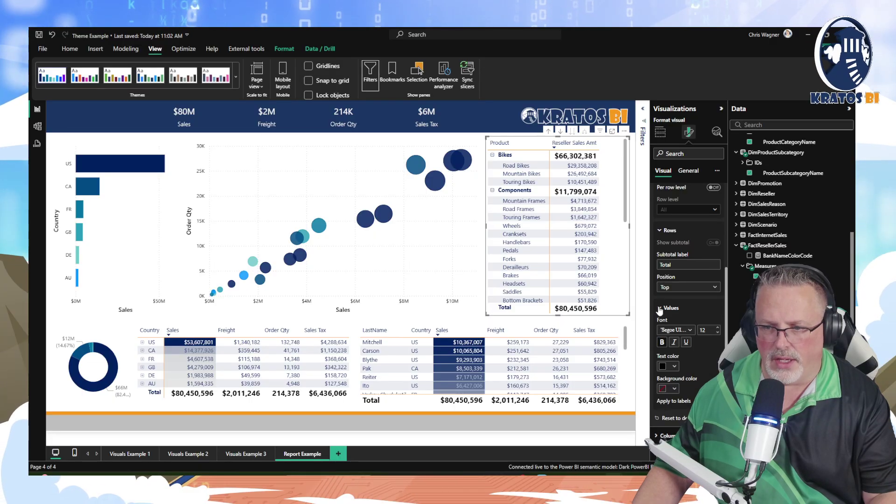
{"action": "scroll", "coordinate": [660, 310], "scroll_direction": "down", "scroll_amount": 1}
{"action": "left_click", "coordinate": [717, 282]}
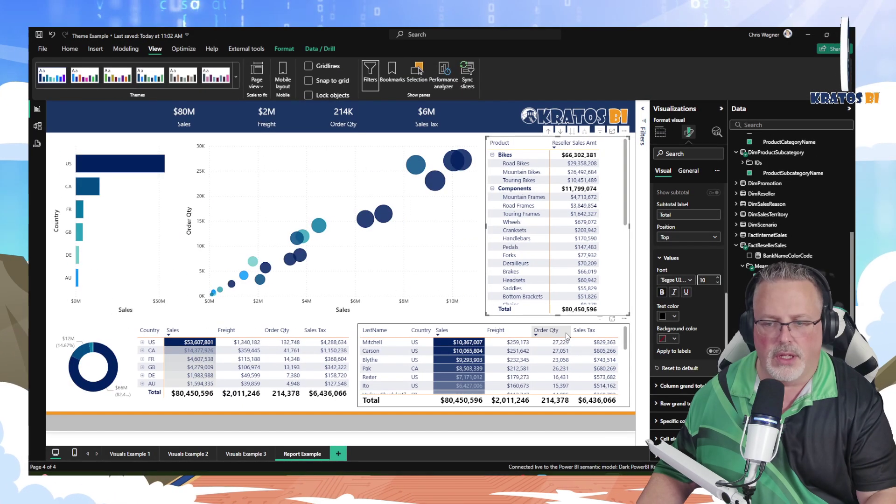
Step: Reset the product sales matrix's row subtotal values font to the default Segoe UI size 12
{"action": "left_click", "coordinate": [682, 369]}
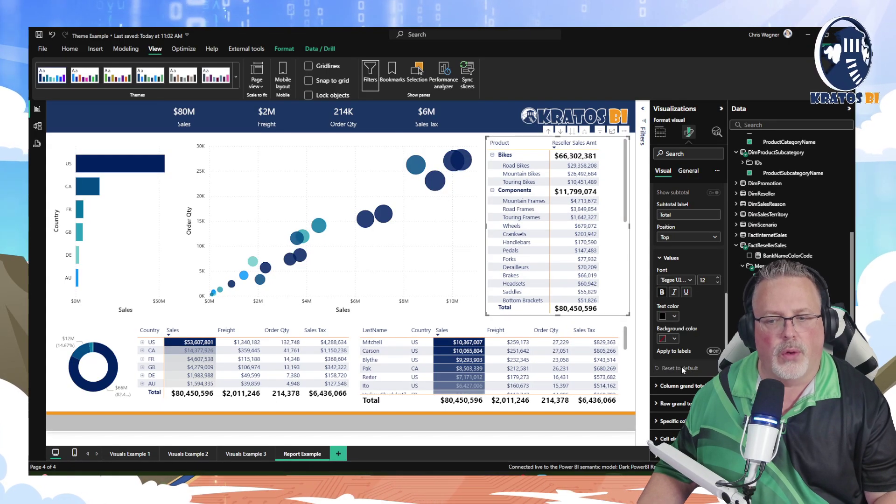